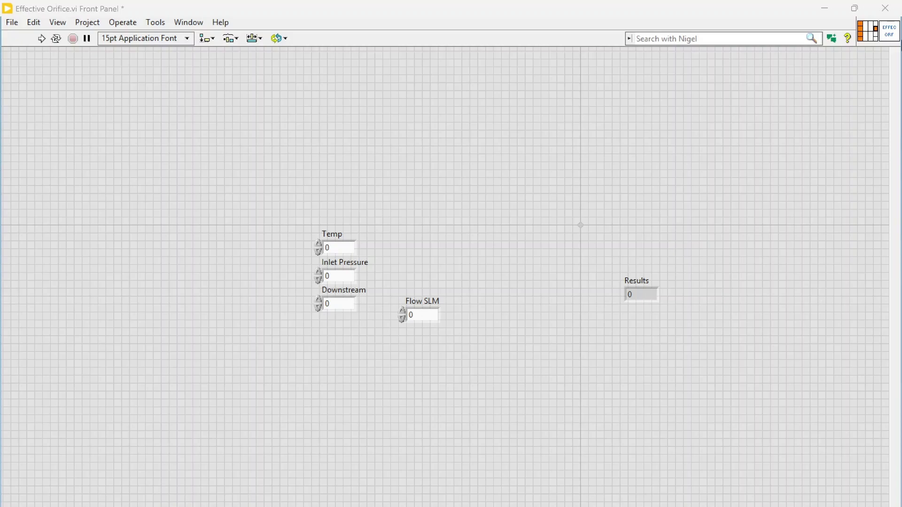
Stack the Temp, Inlet Pressure, Downstream and Flow SLM controls in one upper-left column.
click(847, 38)
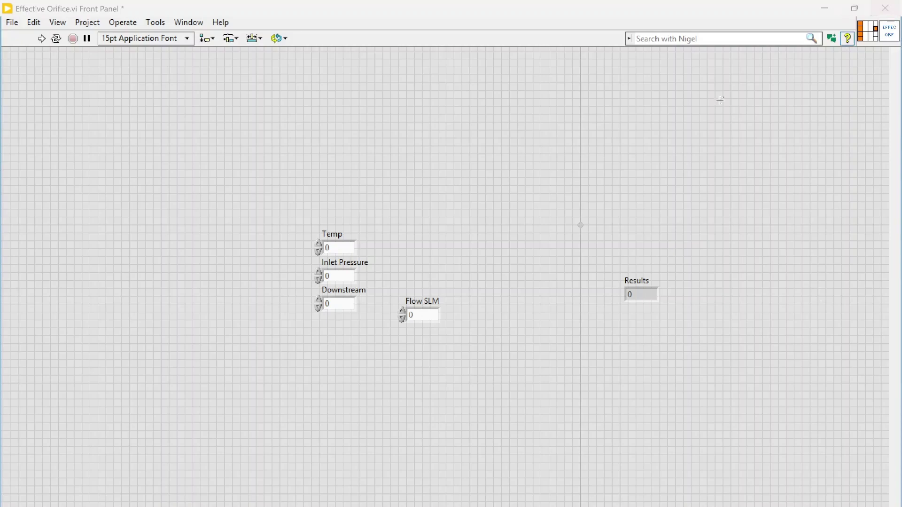
click(591, 32)
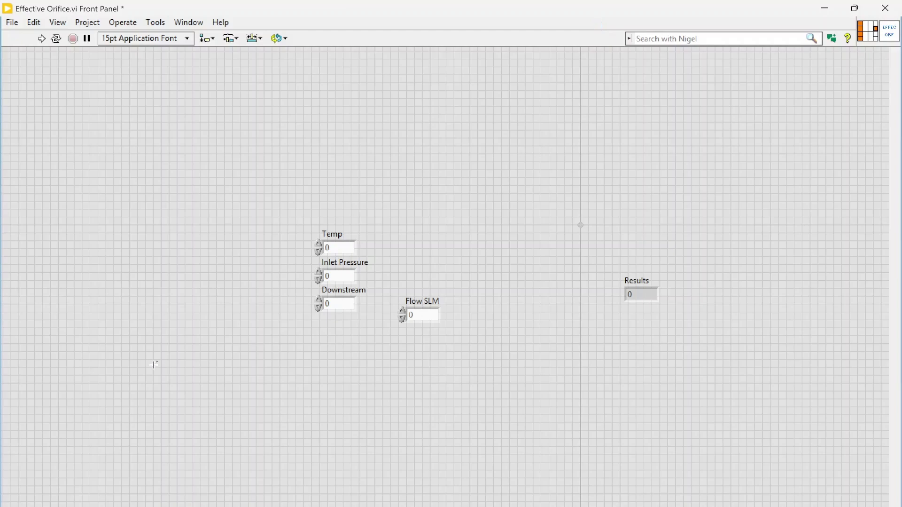
drag(288, 173, 158, 155)
drag(383, 272, 159, 195)
click(626, 172)
click(833, 41)
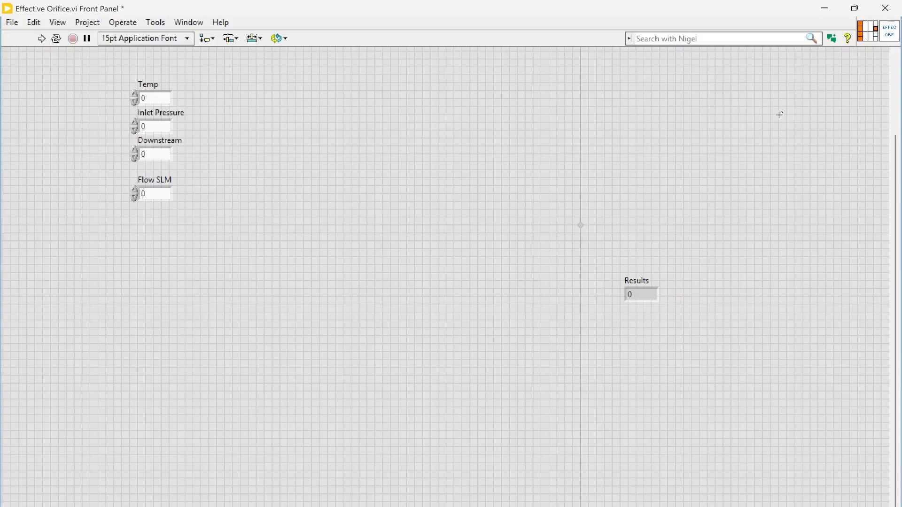
Show Context Help (Ctrl+H) and start a Nigel discussion about Effective Orifice.vi.
key(ctrl+h)
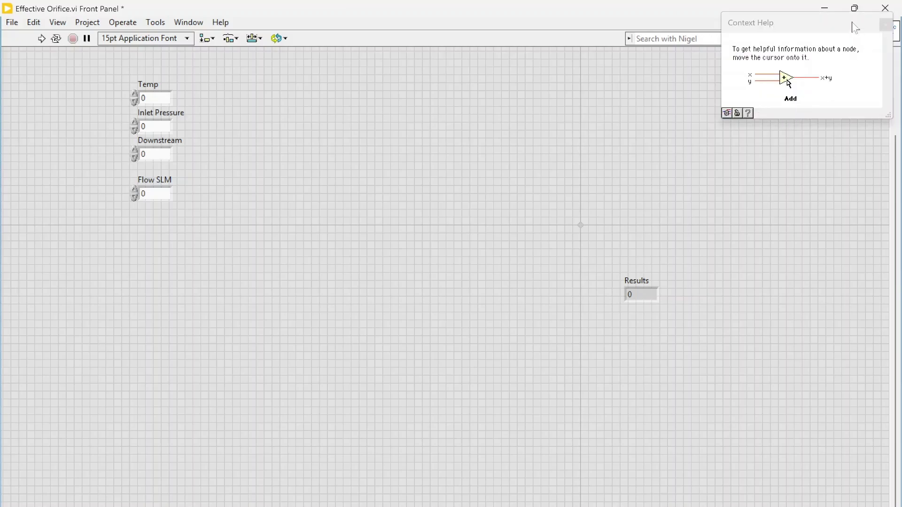
drag(846, 27, 741, 35)
mouse_move(892, 42)
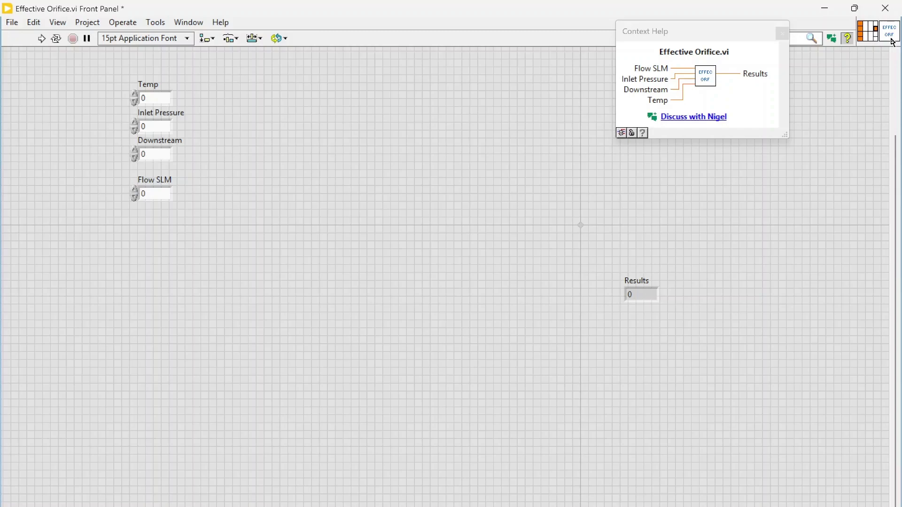
click(709, 118)
Scroll Nigel's Effective Orifice.vi description to its Controls and Indicators tables.
mouse_move(670, 505)
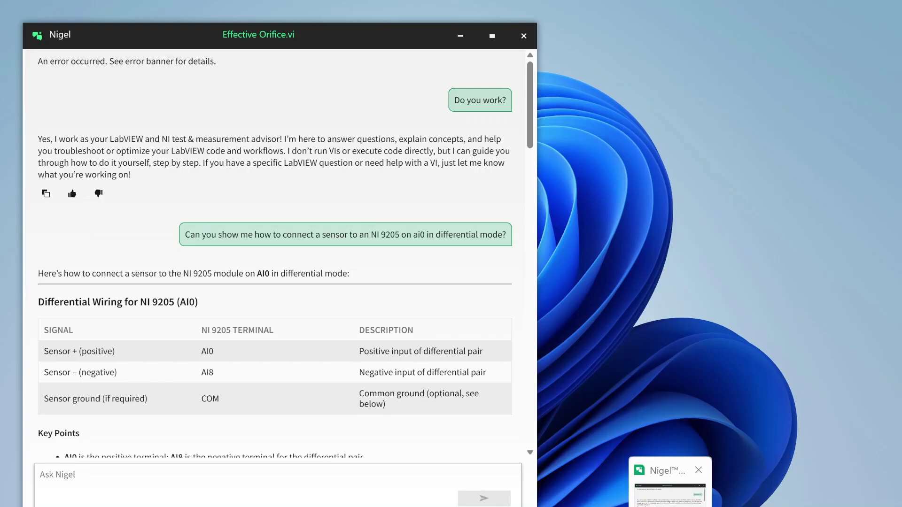
click(671, 491)
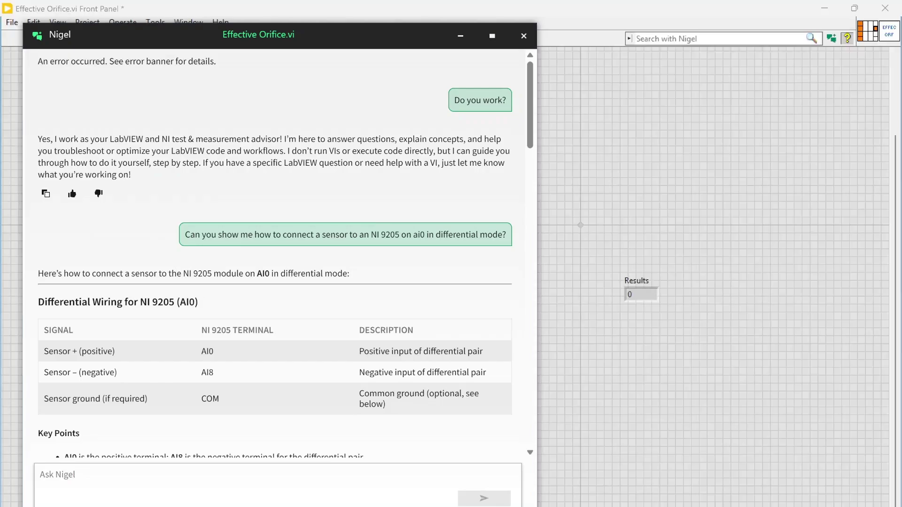
drag(532, 129, 556, 390)
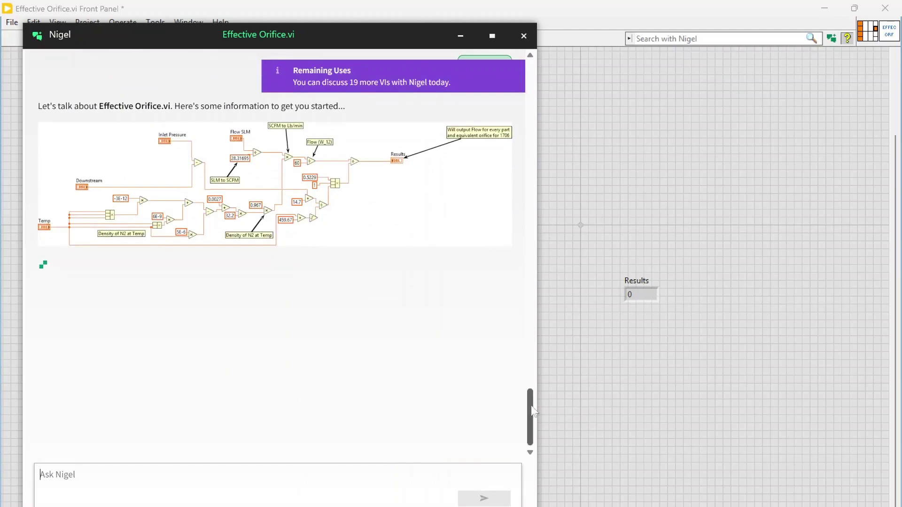
drag(531, 405, 544, 256)
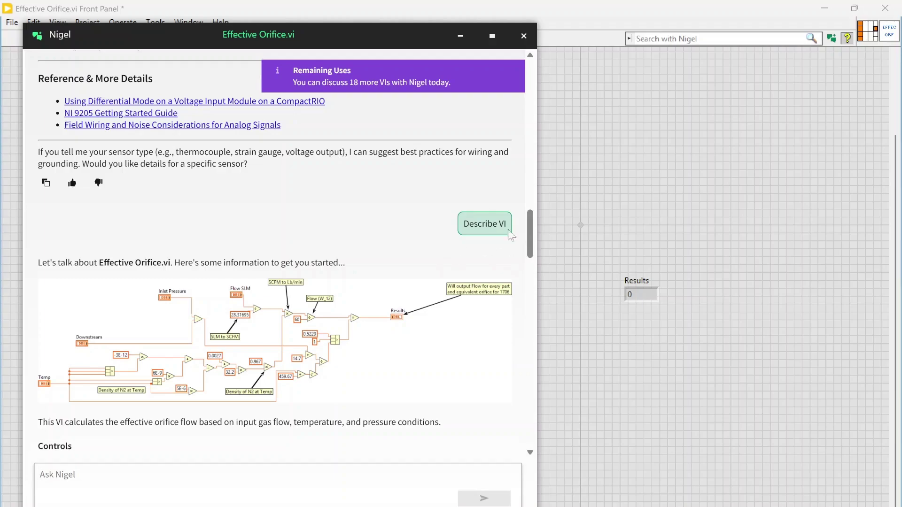
scroll(532, 225, down, 2)
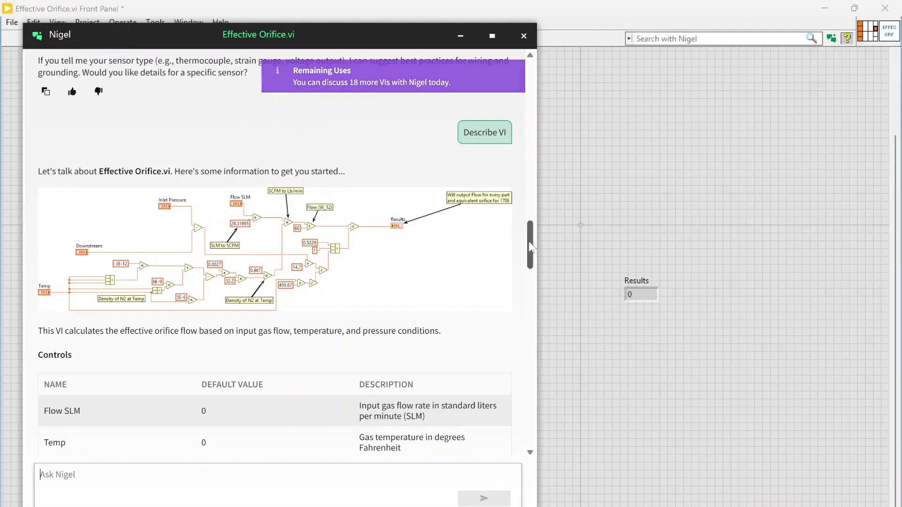
drag(534, 243, 526, 272)
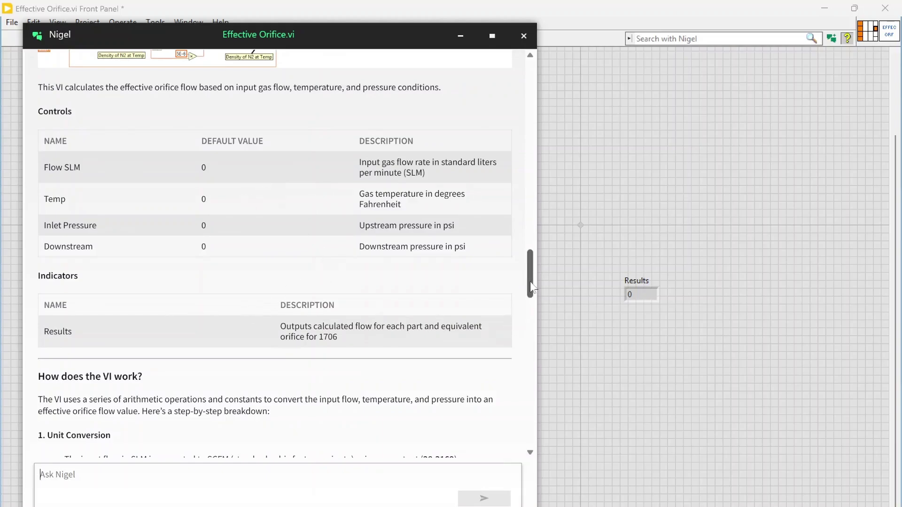
Scroll Nigel's reply down to the five-step 'How does the VI work?' section.
drag(530, 280, 523, 325)
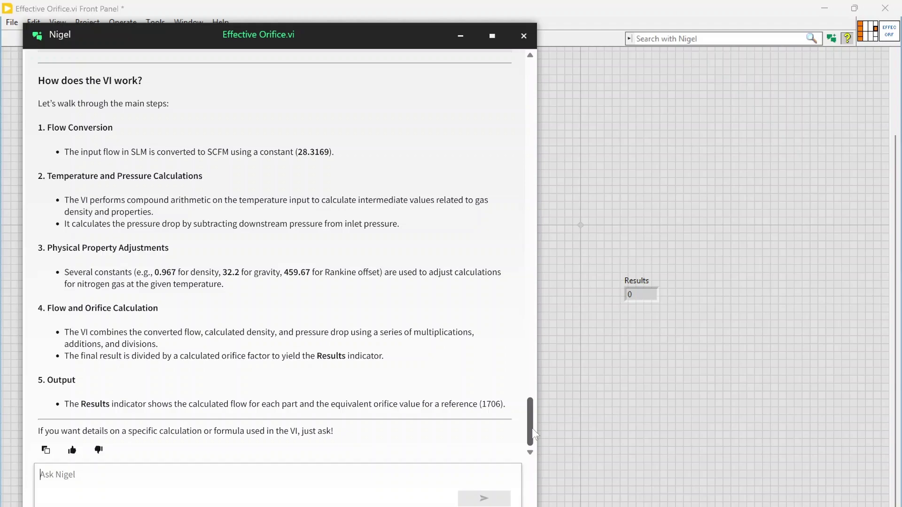
mouse_move(532, 427)
mouse_down()
mouse_move(532, 419)
mouse_move(532, 429)
mouse_up()
drag(531, 430, 533, 450)
Close both the Nigel chat window and the Context Help window.
click(523, 36)
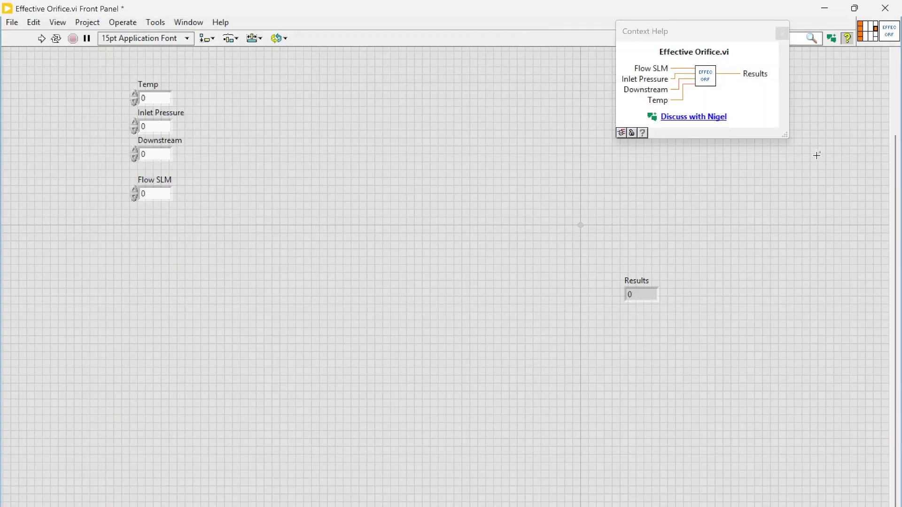
click(782, 32)
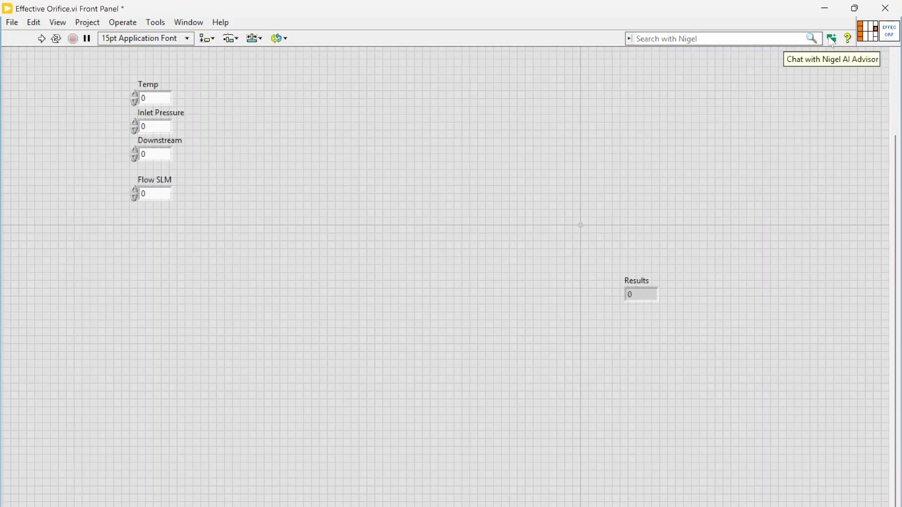
Reopen the Nigel chat from the toolbar and move it up to show the question box.
click(832, 40)
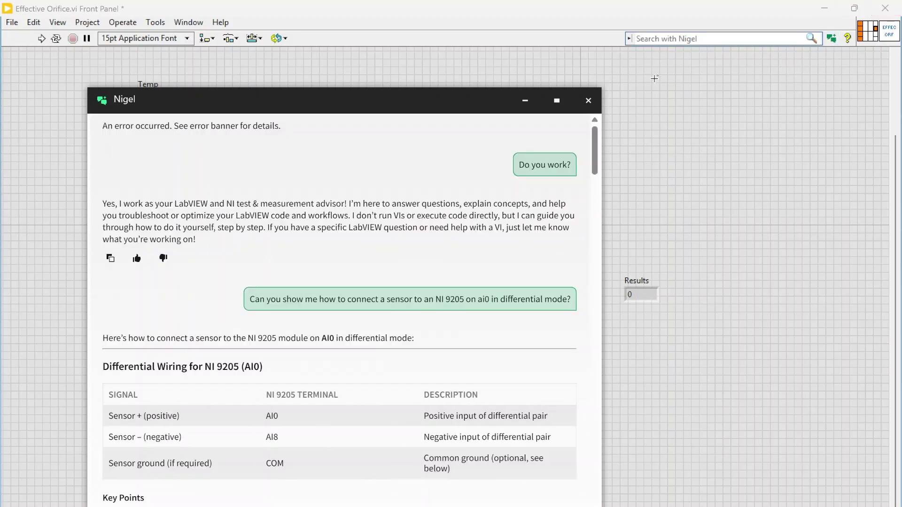
drag(414, 101, 477, 38)
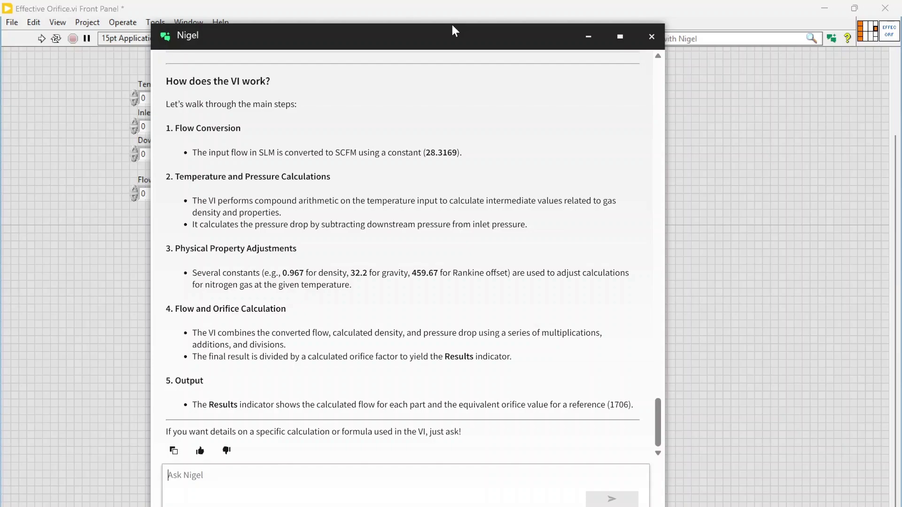
Ask Nigel 'How do I wire a signal into AI0 on an NI 9205 in RSE mode?'.
text(How do I wire)
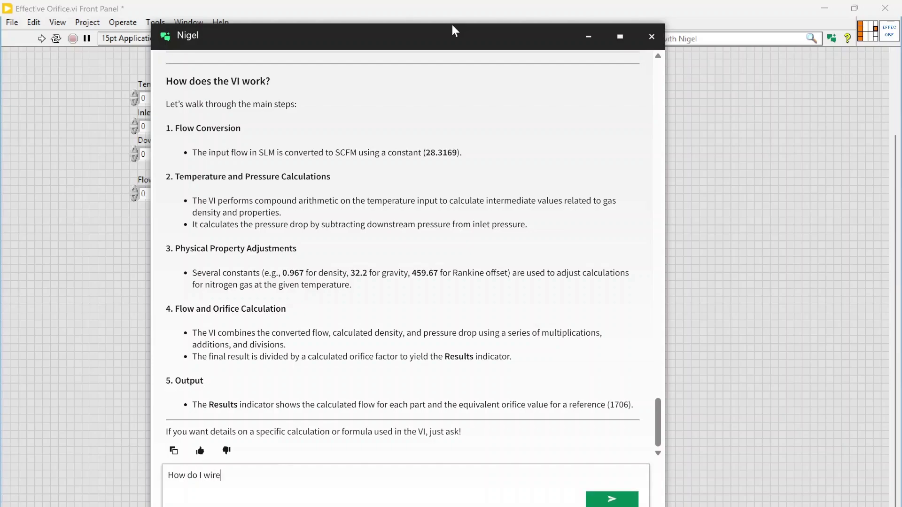
text( a signal into AI0 on an N)
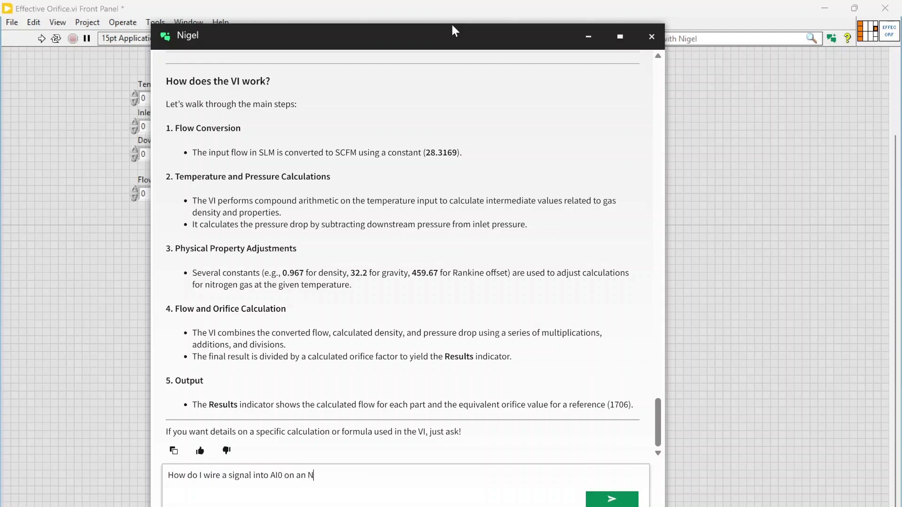
text(I 9205 in RSE mode?)
key(Return)
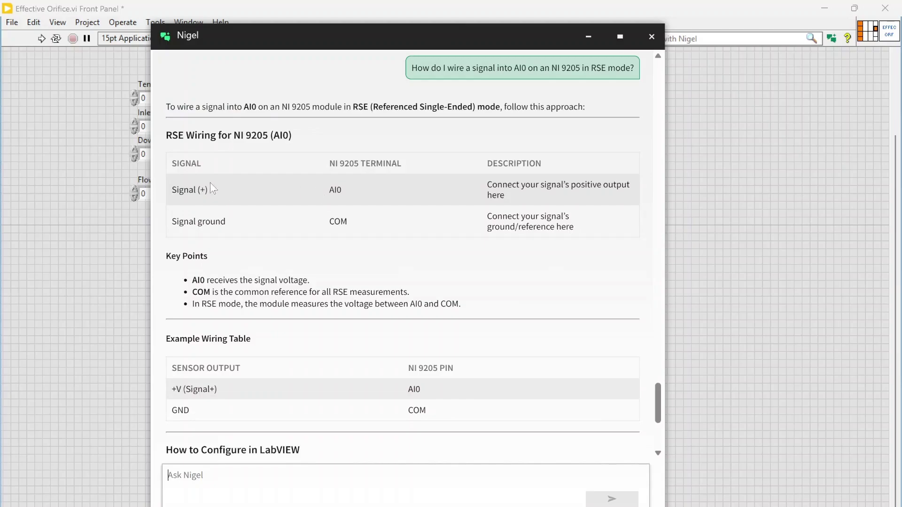
double_click(334, 189)
drag(328, 222, 357, 229)
click(495, 267)
drag(657, 400, 654, 424)
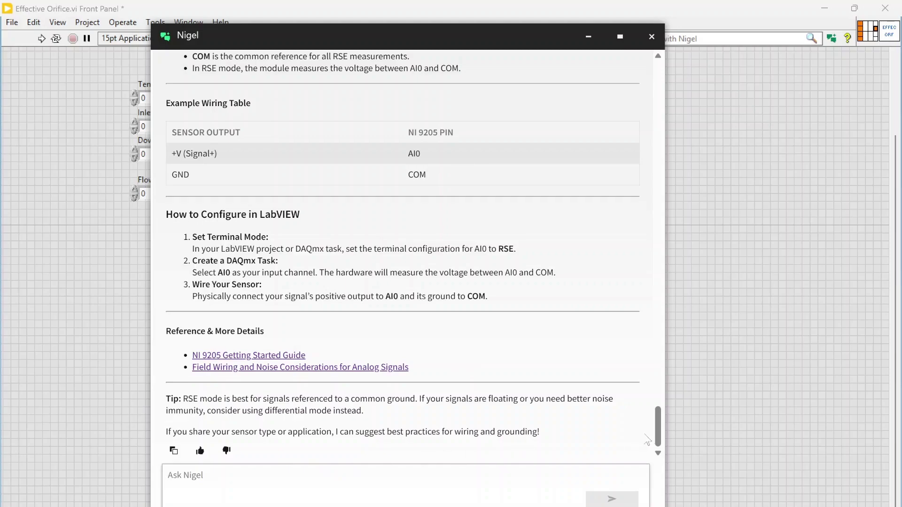
drag(658, 430, 660, 97)
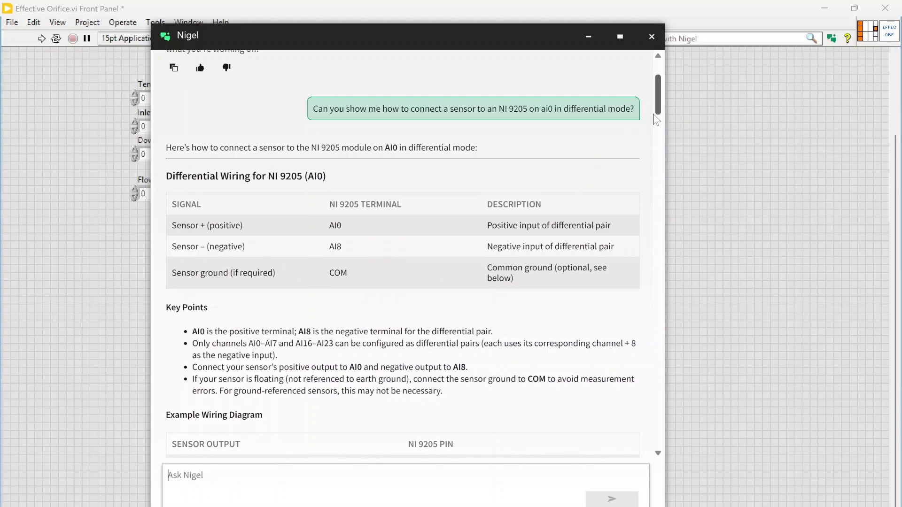
drag(658, 115, 644, 165)
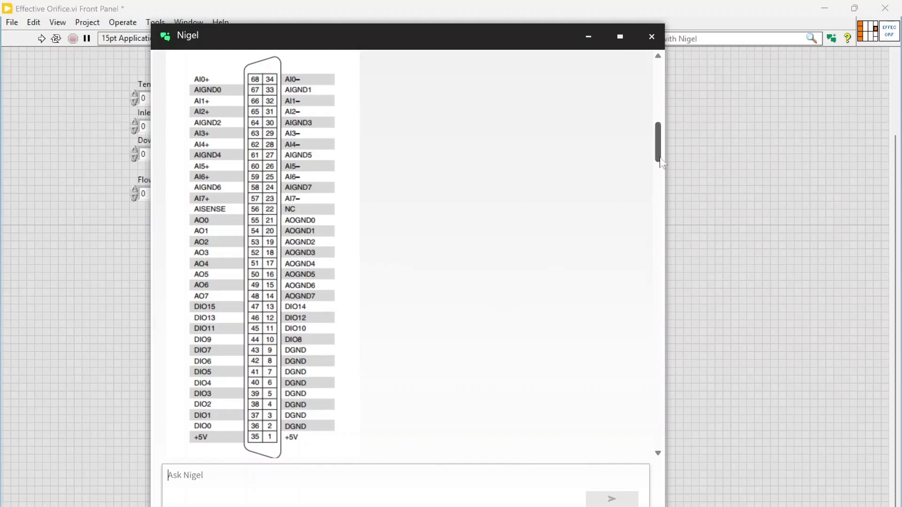
drag(661, 162, 670, 492)
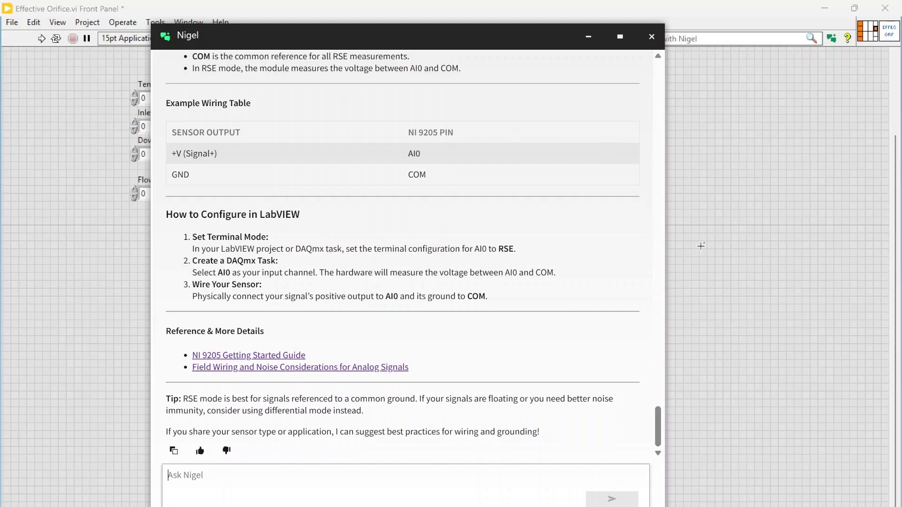
mouse_move(660, 434)
mouse_down()
mouse_move(662, 406)
mouse_move(659, 438)
mouse_up()
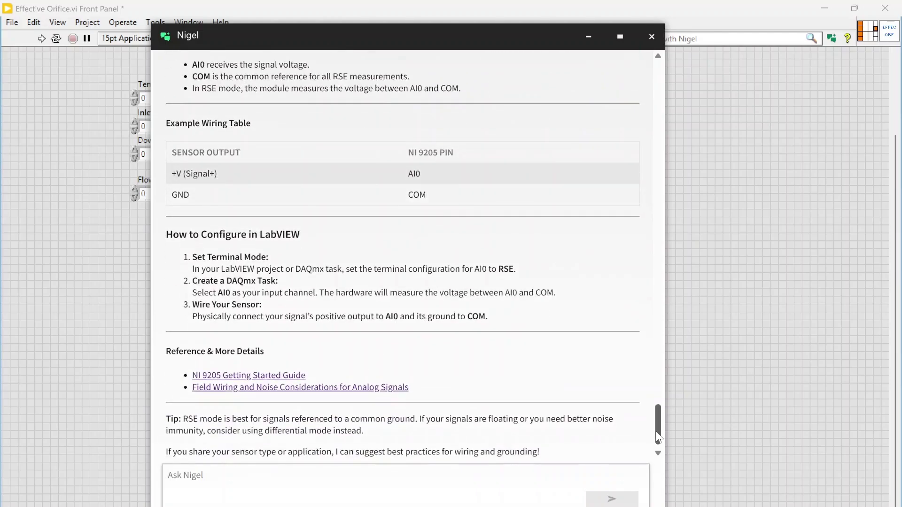